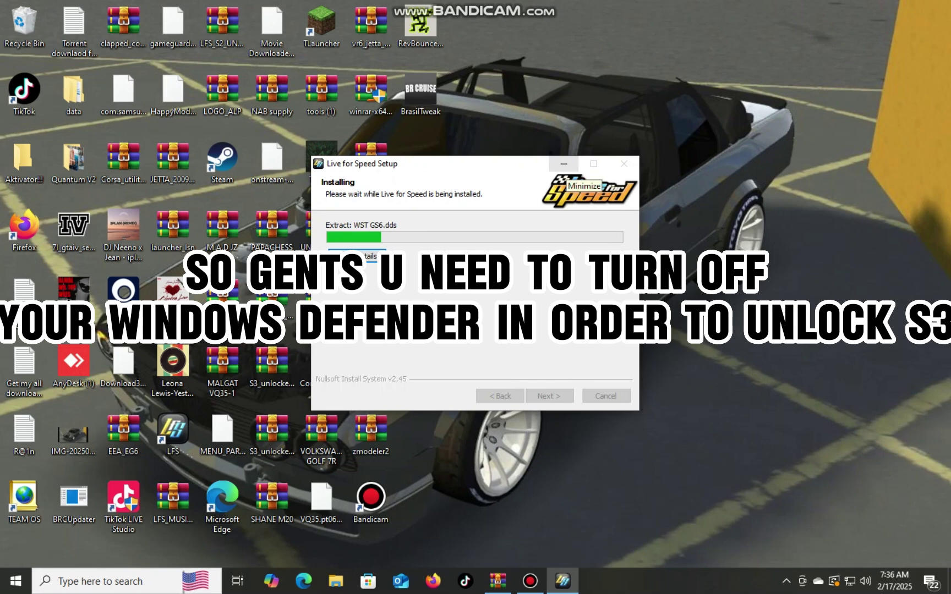
Step: Minimize the Live for Speed Setup window while it installs and bring up the Start menu
{"action": "left_click", "coordinate": [564, 163]}
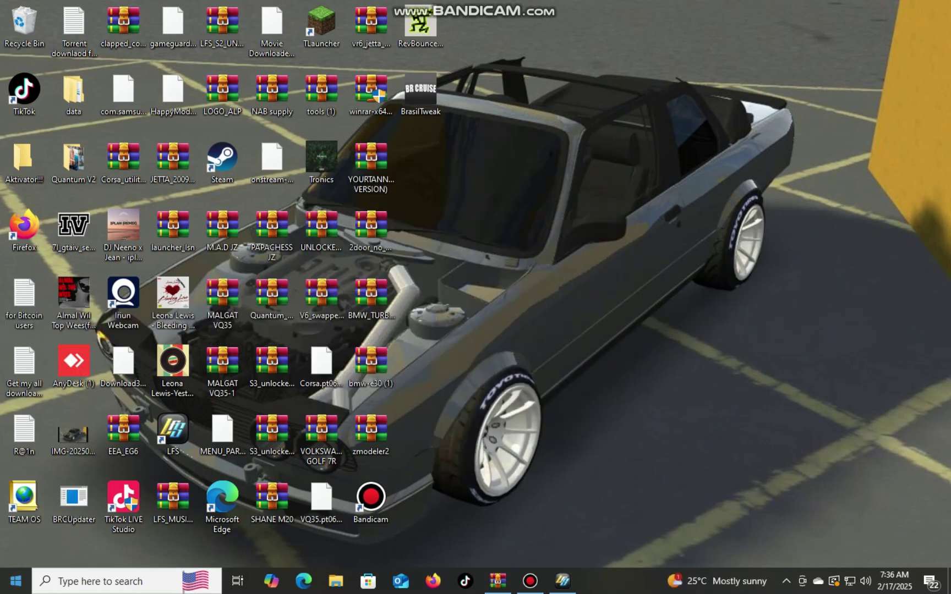
{"action": "left_click", "coordinate": [16, 581]}
Step: Launch the Settings app from Start and go to Update & Security
{"action": "mouse_move", "coordinate": [17, 520]}
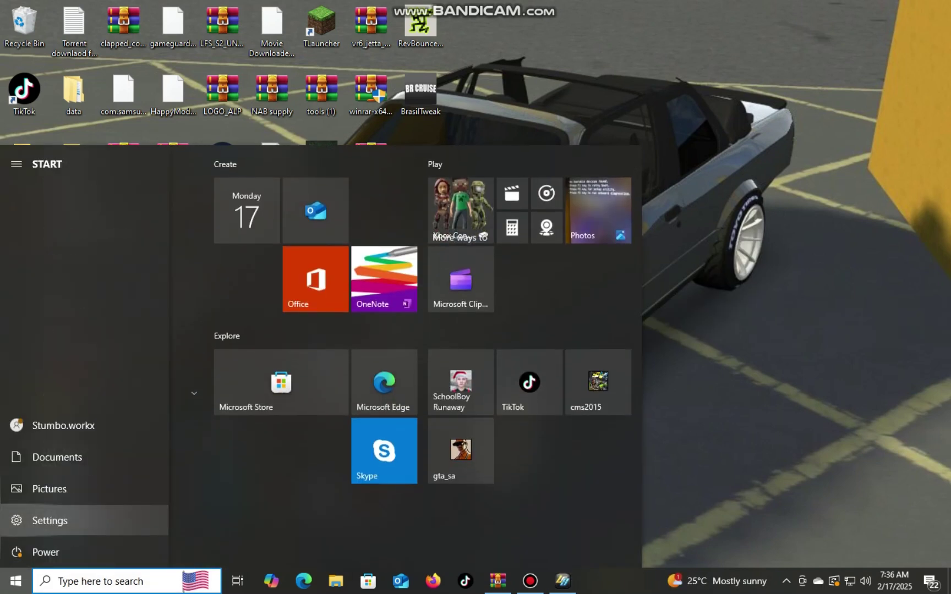
{"action": "left_click", "coordinate": [50, 520]}
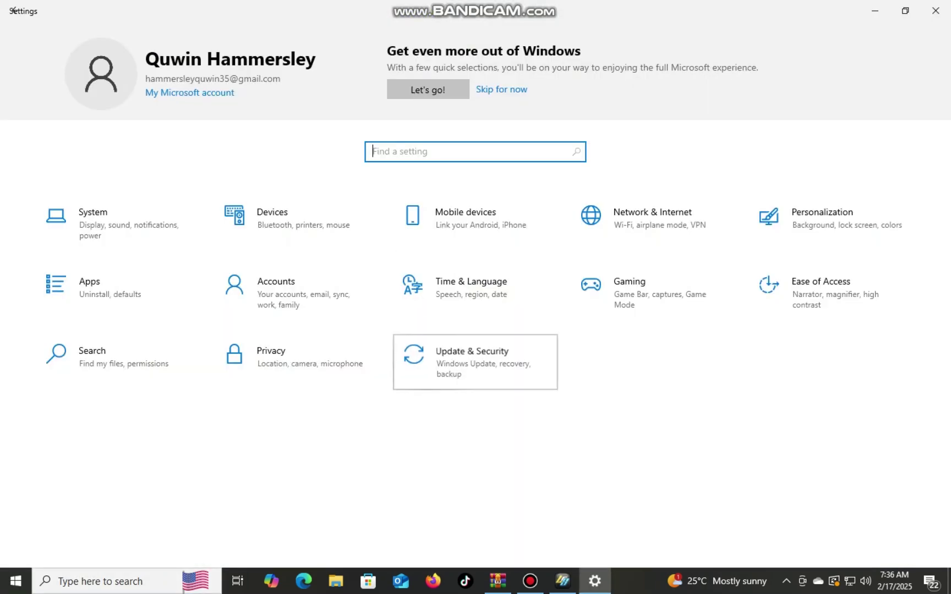
{"action": "left_click", "coordinate": [473, 360]}
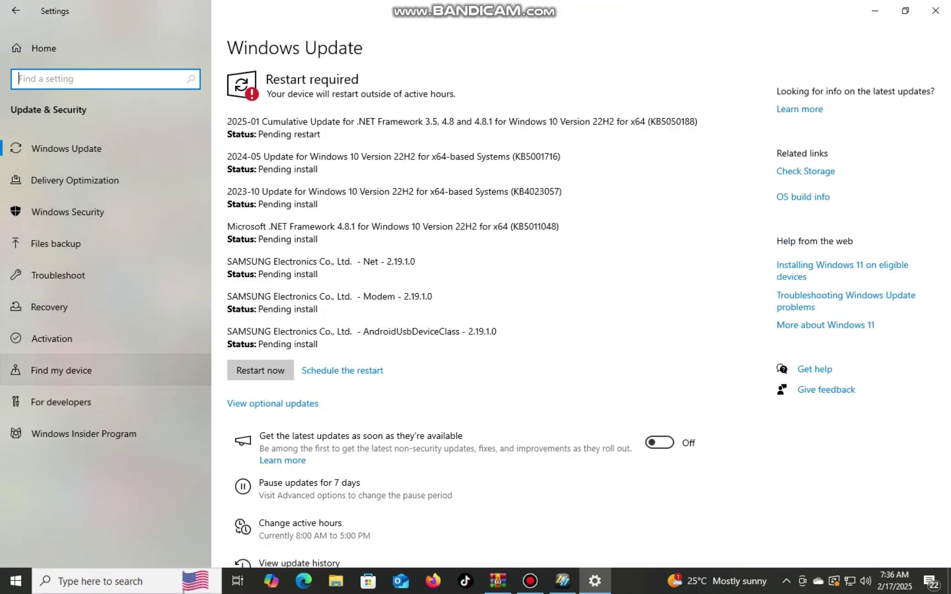
Step: Pass through Activation and Recovery, then open the Windows Security page
{"action": "left_click", "coordinate": [51, 339]}
{"action": "left_click", "coordinate": [49, 306]}
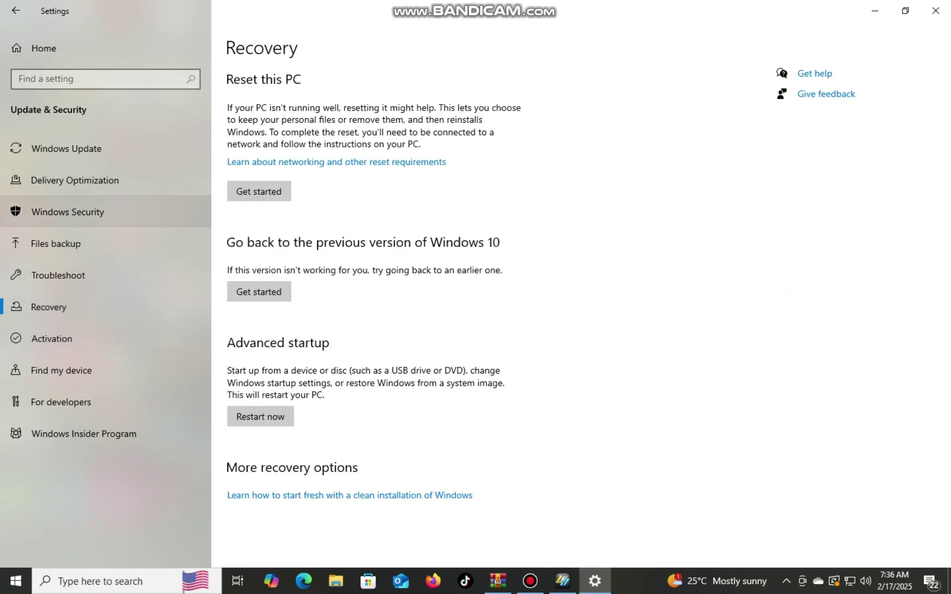
{"action": "left_click", "coordinate": [68, 211]}
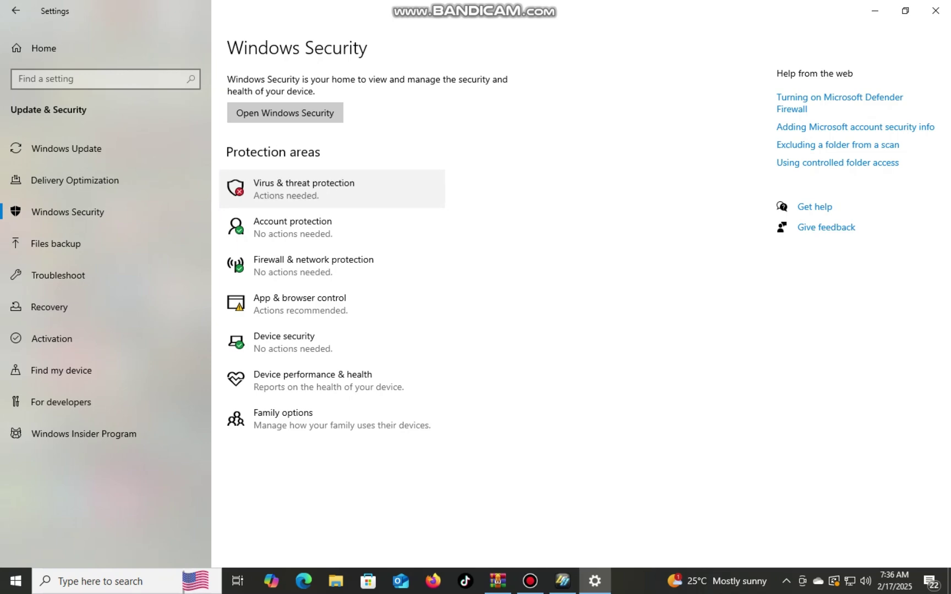
Step: Open Virus & threat protection in a maximized window and go to its Manage settings page
{"action": "left_click", "coordinate": [304, 189]}
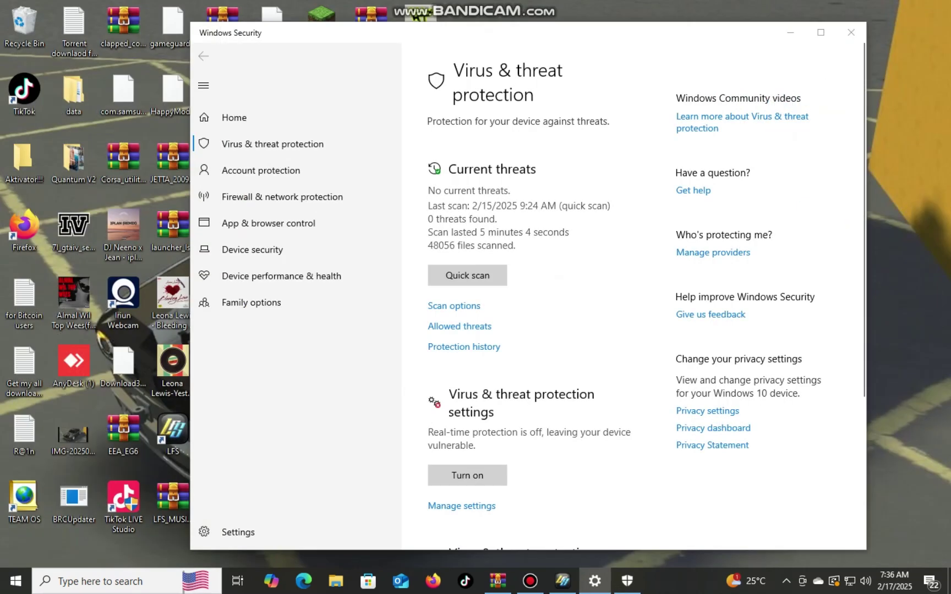
{"action": "left_click", "coordinate": [821, 32]}
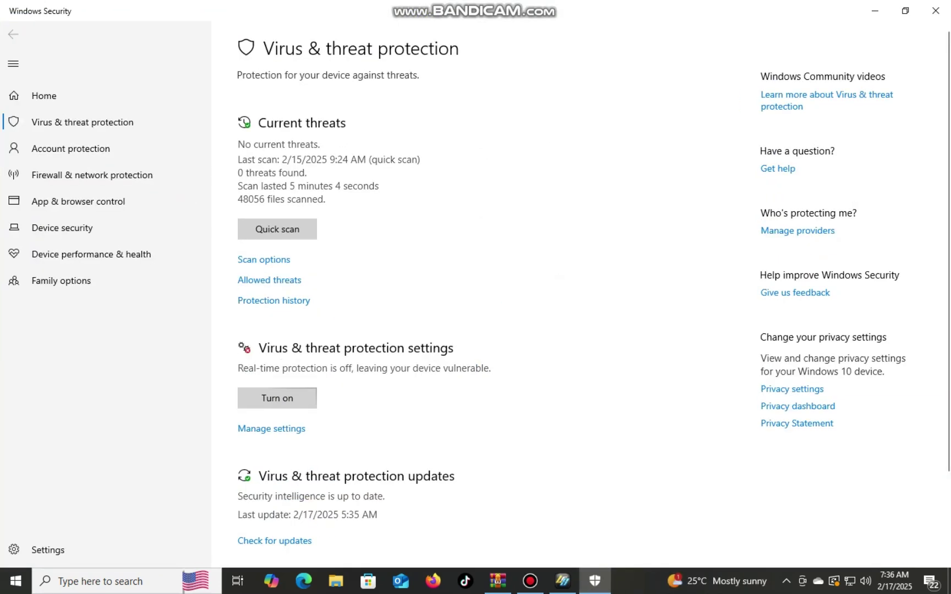
{"action": "left_click", "coordinate": [271, 429]}
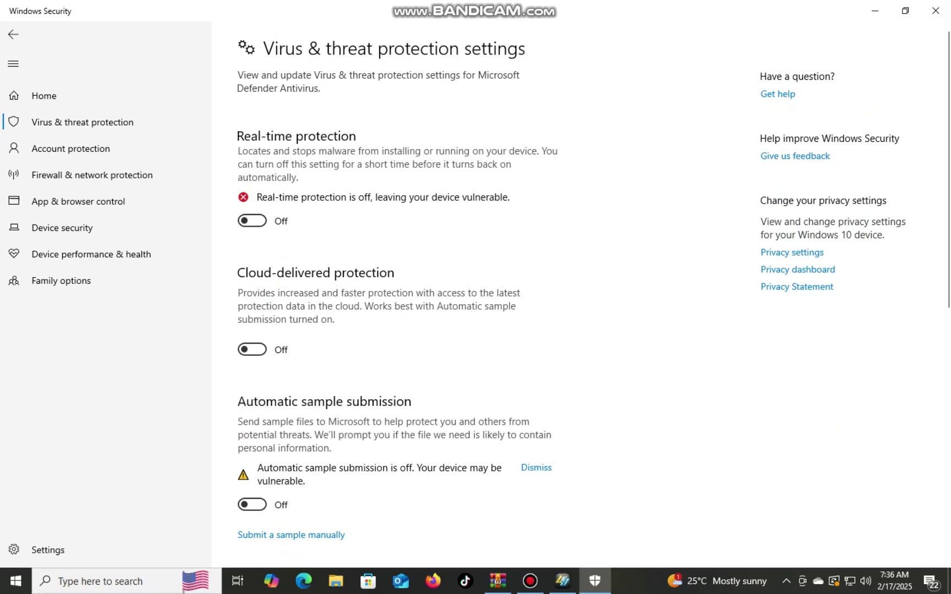
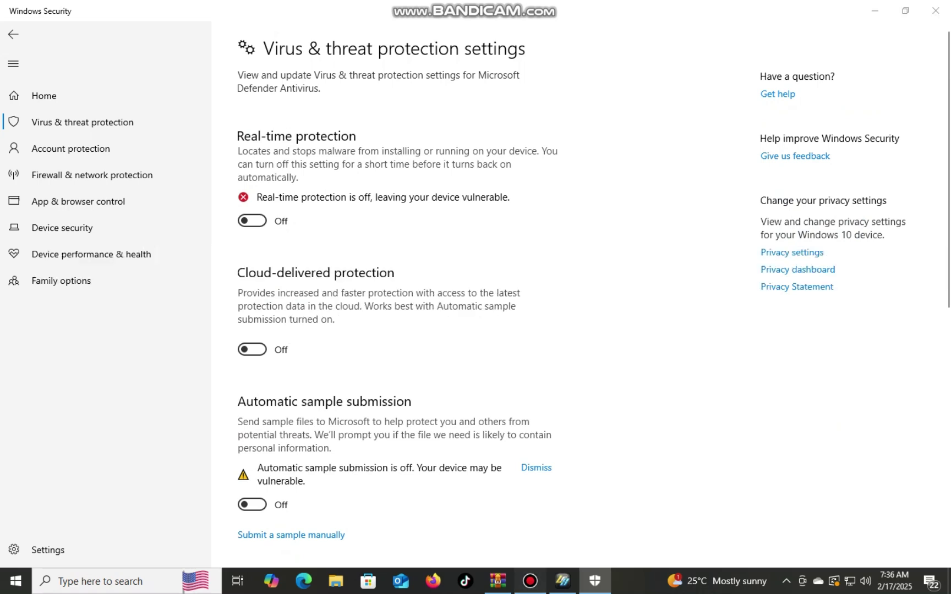
Step: Close the Windows Security virus protection settings window
{"action": "left_click", "coordinate": [530, 582]}
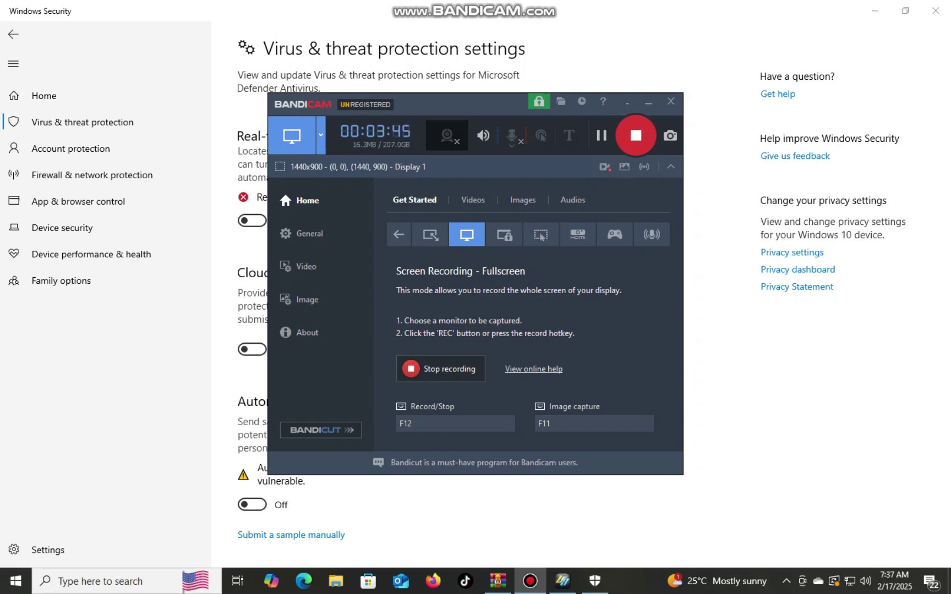
{"action": "left_click", "coordinate": [648, 101]}
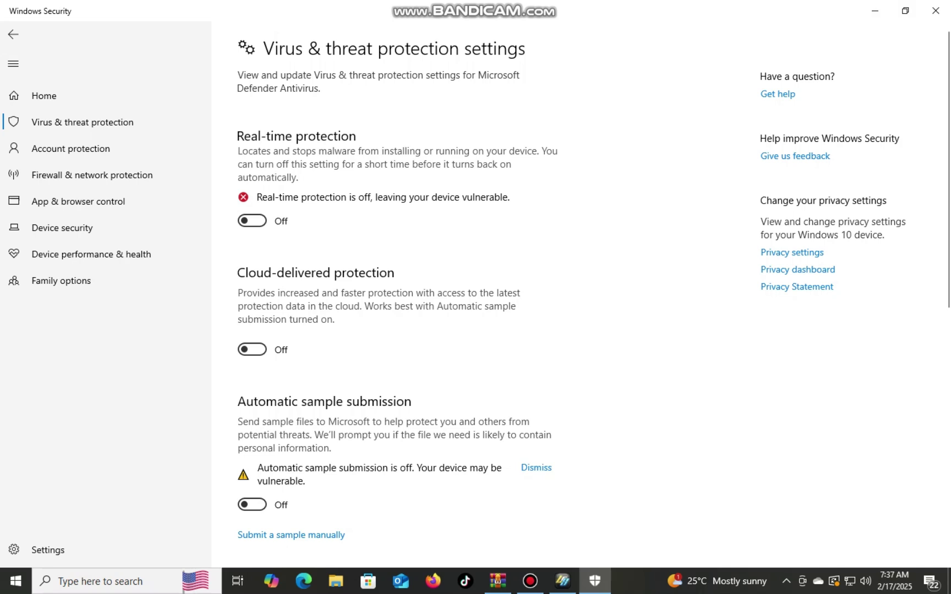
{"action": "left_click", "coordinate": [935, 10]}
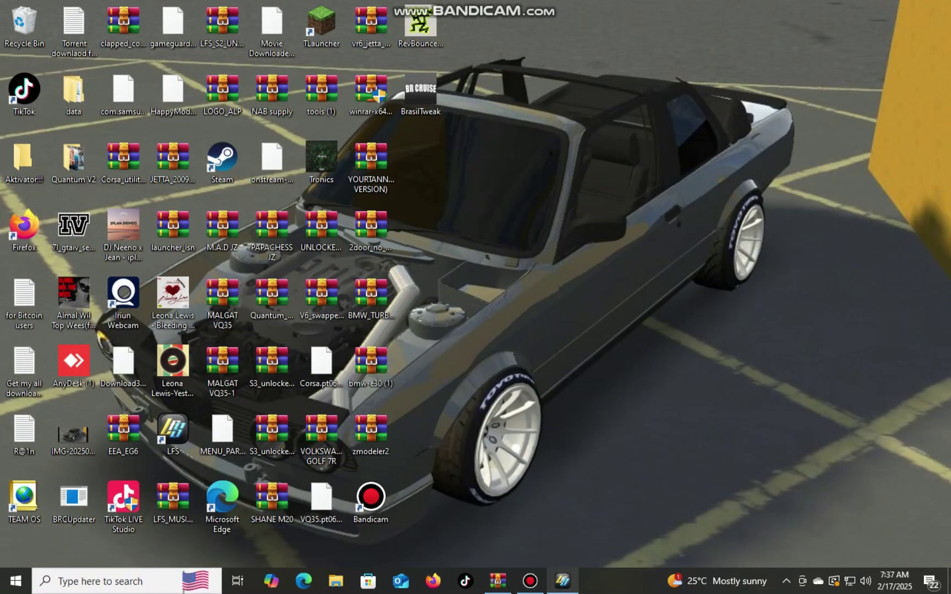
Step: Bring back Live for Speed Setup, finish the installation, and open Windows search
{"action": "left_click", "coordinate": [563, 581]}
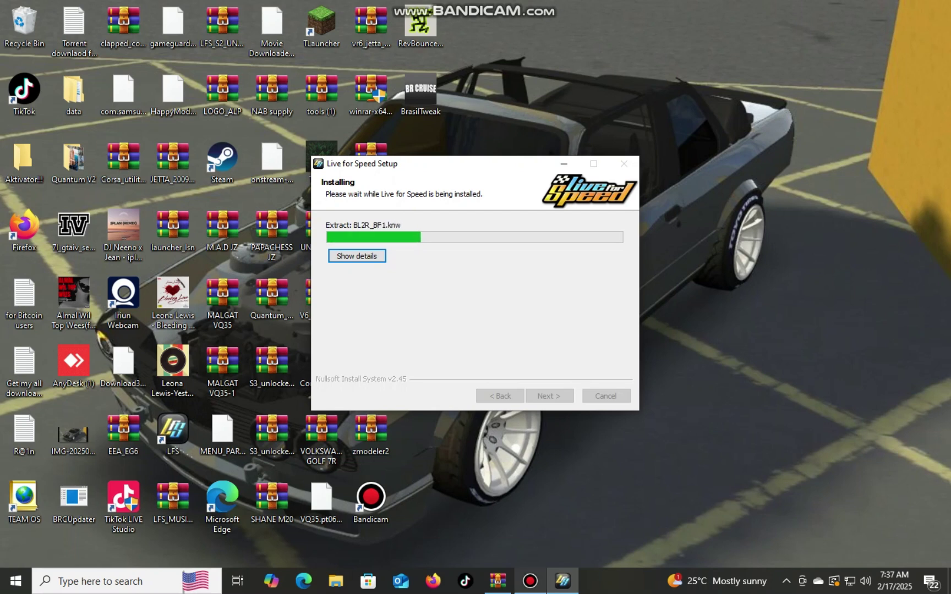
{"action": "left_click", "coordinate": [530, 582]}
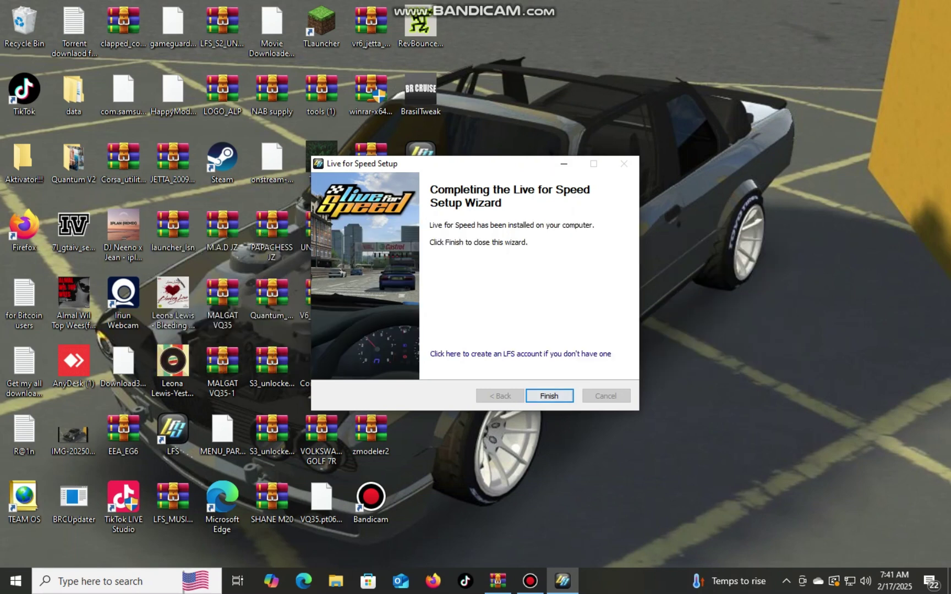
{"action": "left_click", "coordinate": [550, 396]}
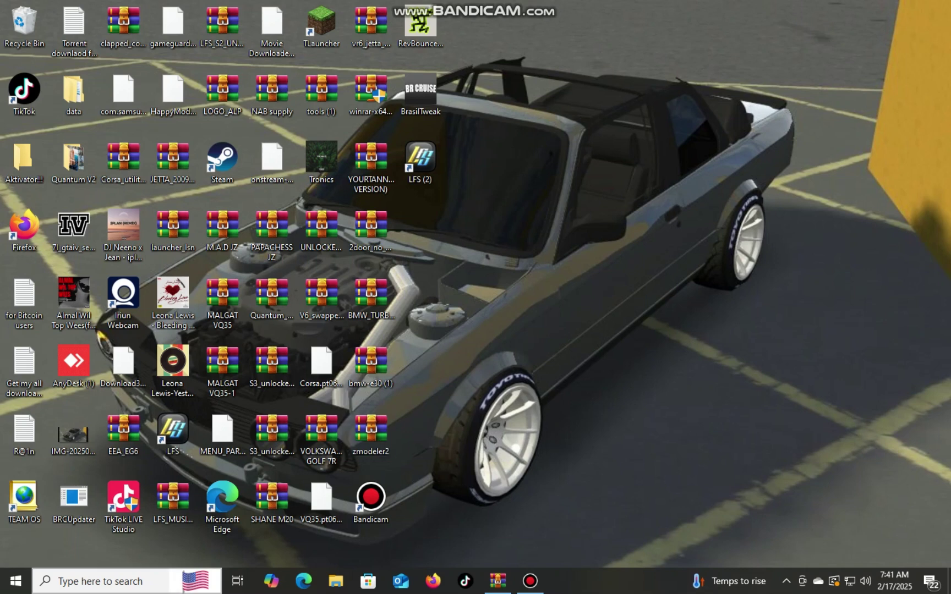
{"action": "left_click", "coordinate": [110, 581]}
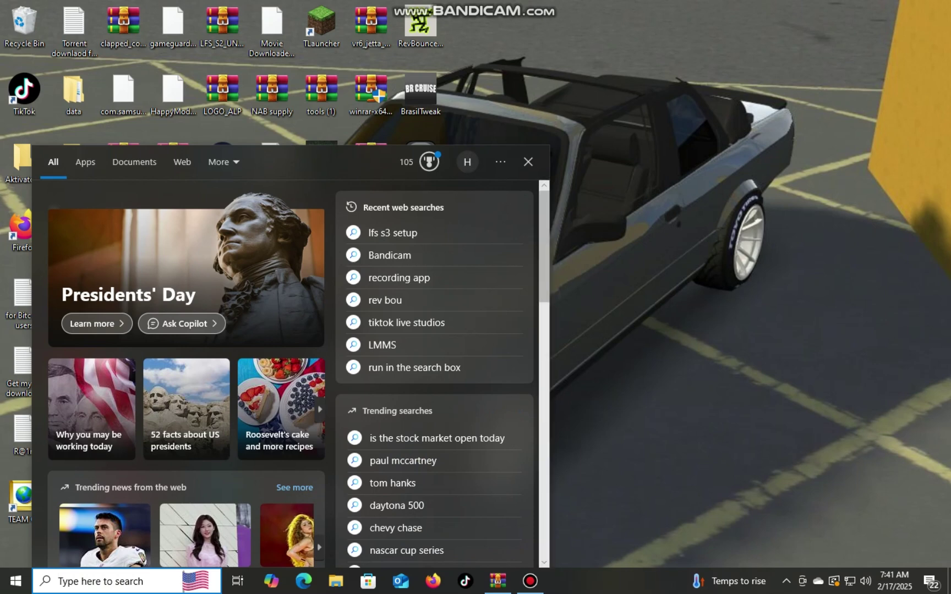
Step: Try searches for 'unlocker' and 's3 un', then clear them and close Windows search
{"action": "type", "text": "unlocker"}
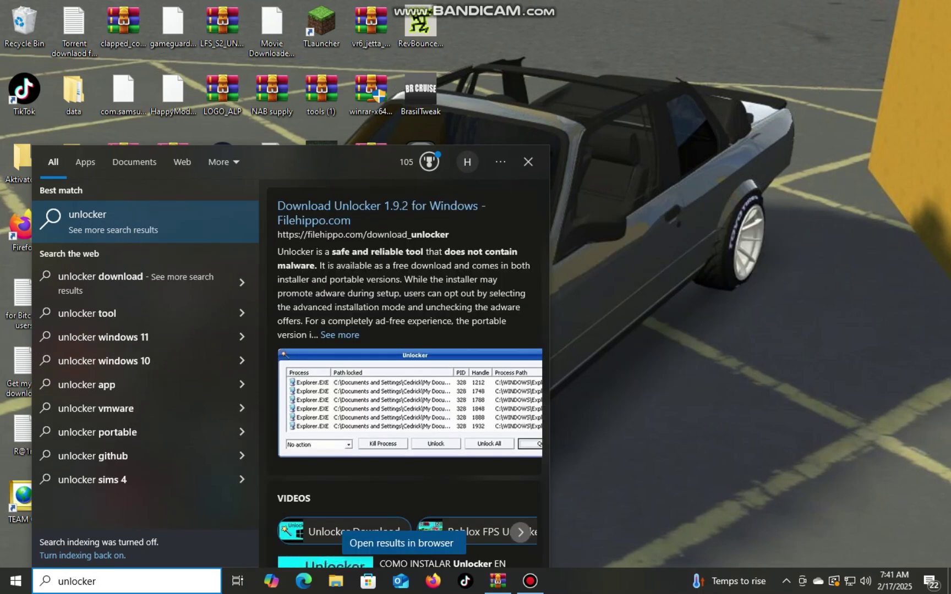
{"action": "key", "text": "BackSpace"}
{"action": "key", "text": "BackSpace"}
{"action": "key", "text": "BackSpace"}
{"action": "key", "text": "BackSpace"}
{"action": "key", "text": "BackSpace"}
{"action": "key", "text": "BackSpace"}
{"action": "key", "text": "BackSpace"}
{"action": "key", "text": "BackSpace"}
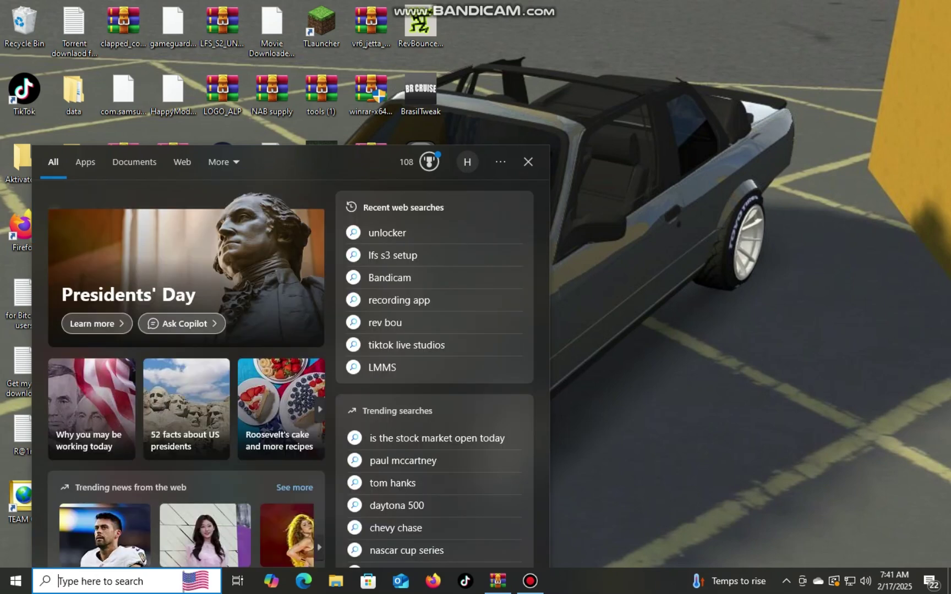
{"action": "type", "text": "s3"}
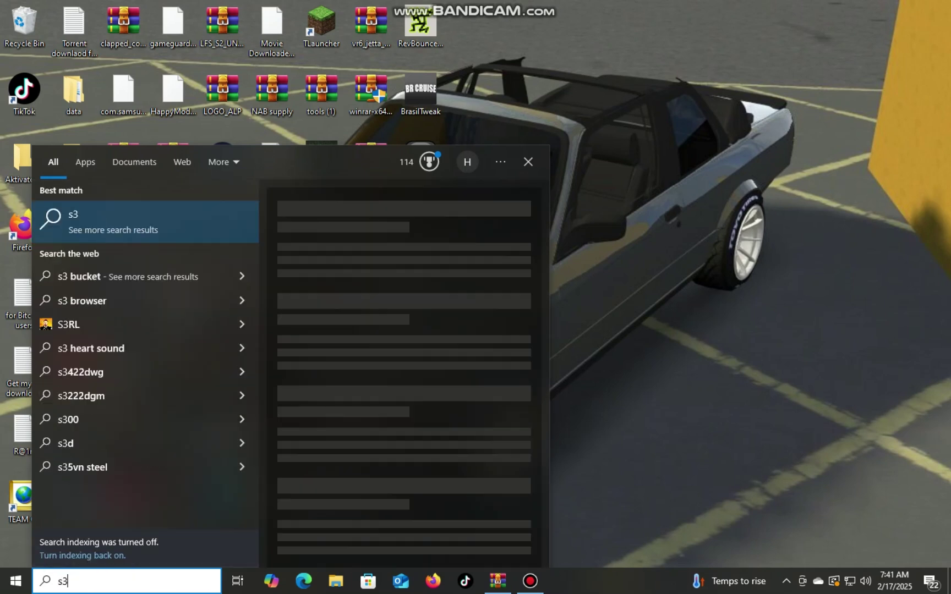
{"action": "type", "text": " un"}
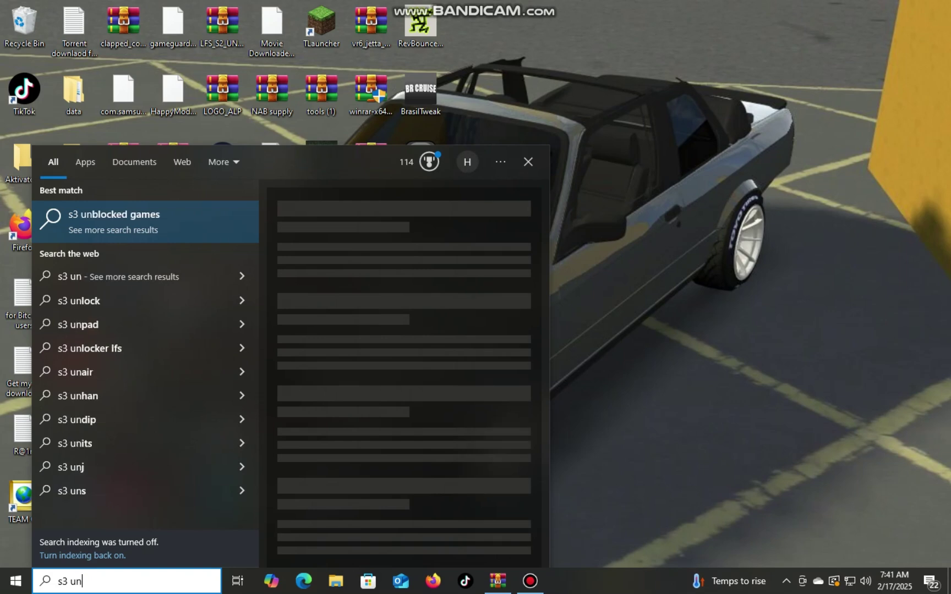
{"action": "key", "text": "BackSpace"}
{"action": "key", "text": "BackSpace"}
{"action": "key", "text": "BackSpace"}
{"action": "key", "text": "BackSpace"}
{"action": "key", "text": "BackSpace"}
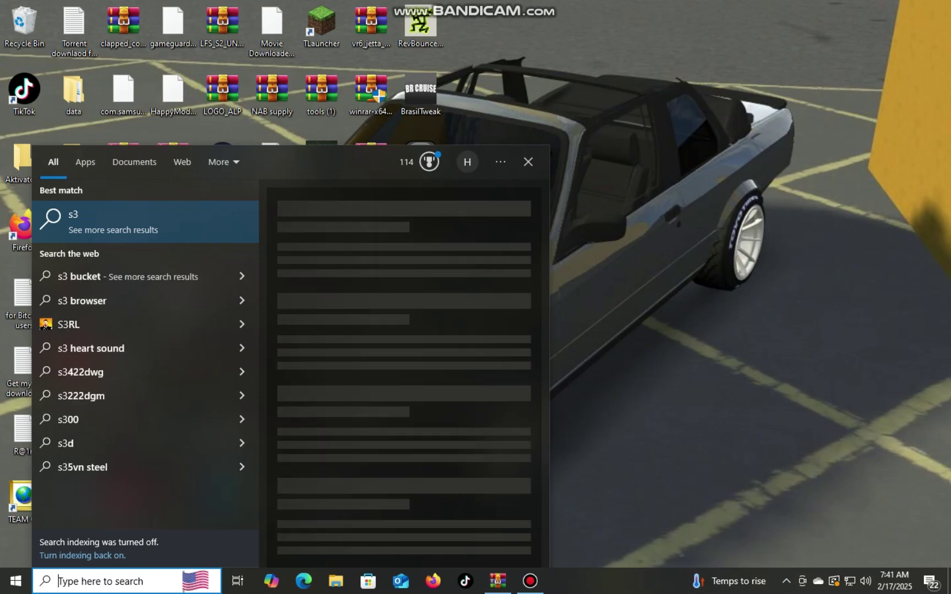
{"action": "key", "text": "Escape"}
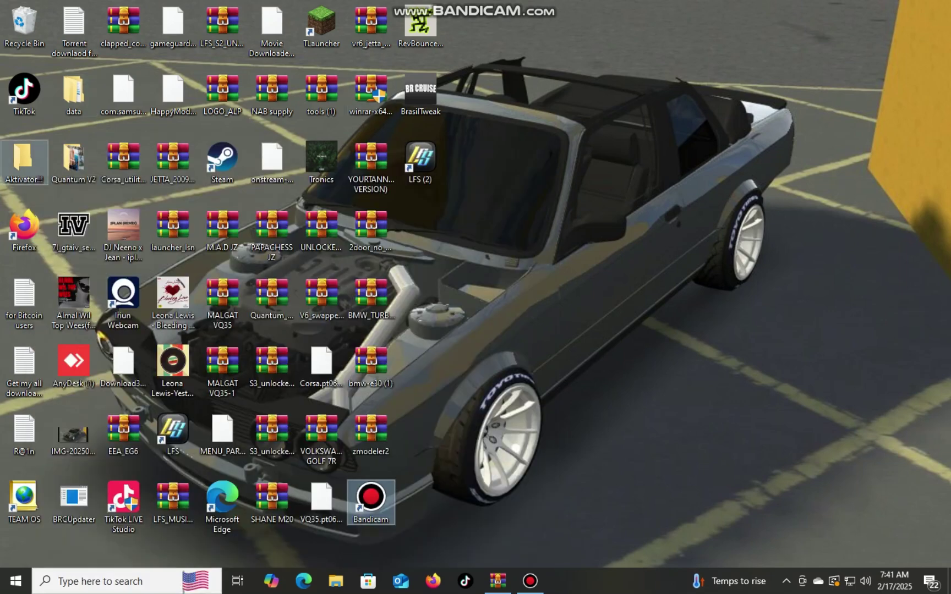
Step: Open the S3 unlocker by NAB.rar archive from the Downloads folder in WinRAR
{"action": "left_click", "coordinate": [24, 163]}
{"action": "double_click", "coordinate": [24, 163]}
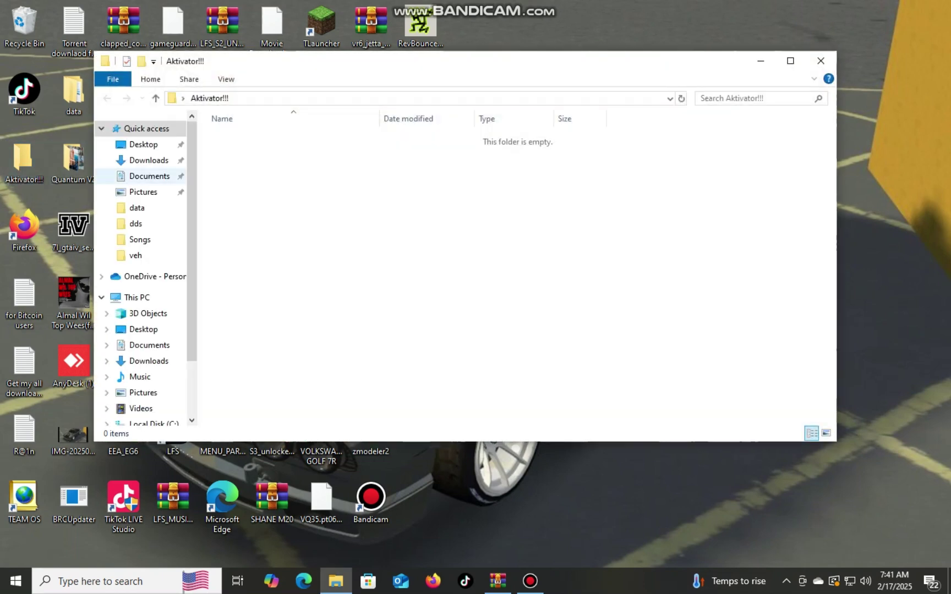
{"action": "left_click", "coordinate": [149, 160]}
{"action": "scroll", "coordinate": [297, 231], "scroll_direction": "down", "scroll_amount": 1}
{"action": "scroll", "coordinate": [309, 237], "scroll_direction": "down", "scroll_amount": 3}
{"action": "double_click", "coordinate": [275, 416]}
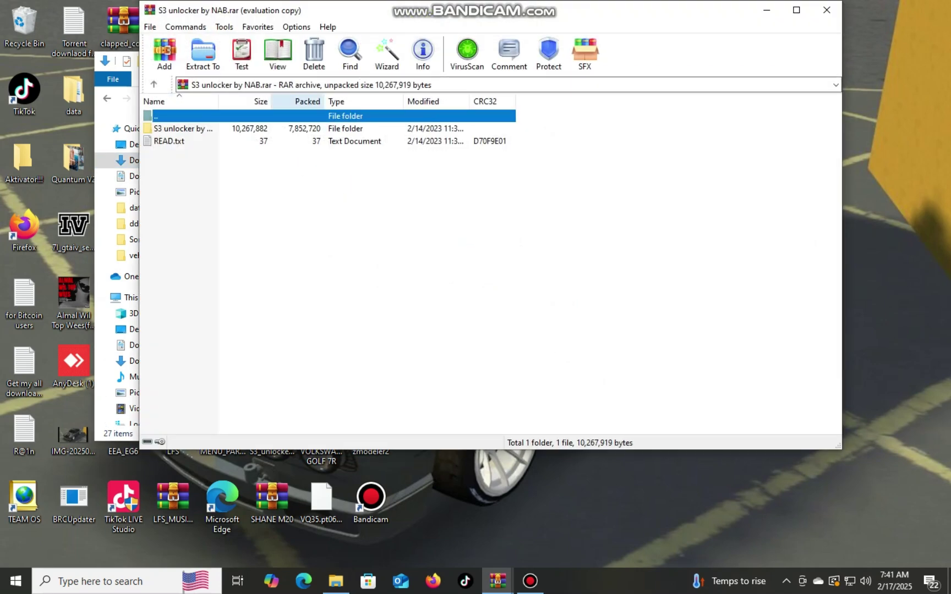
Step: Open the archive's inner folder, close Explorer, and dock WinRAR on the right half
{"action": "double_click", "coordinate": [183, 129]}
{"action": "left_click_drag", "start_coordinate": [580, 14], "coordinate": [524, 145]}
{"action": "left_click", "coordinate": [822, 61]}
{"action": "left_click_drag", "start_coordinate": [438, 141], "coordinate": [950, 135]}
Step: Open the Live for Speed install folder via the LFS (2) shortcut, docked on the left half
{"action": "left_click", "coordinate": [421, 162]}
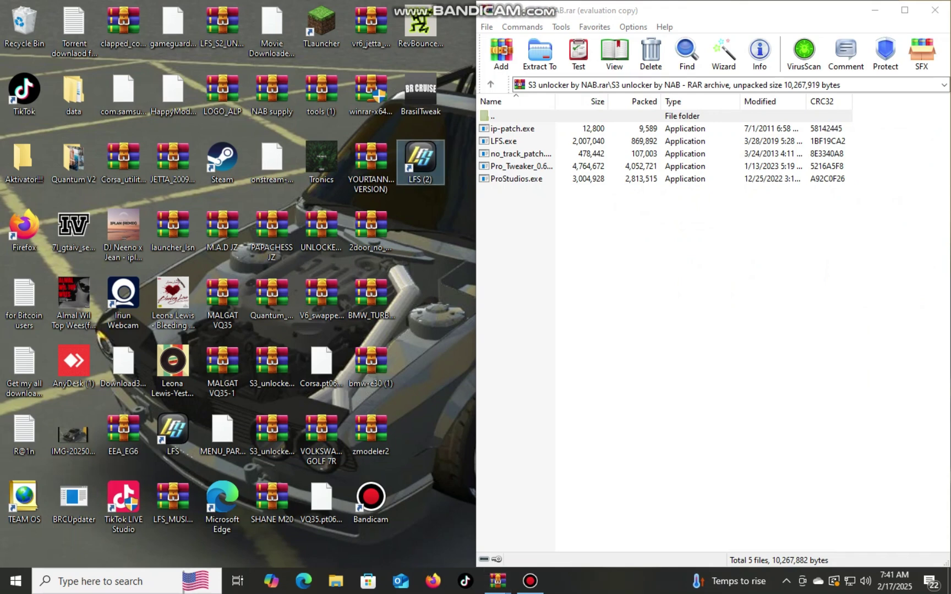
{"action": "right_click", "coordinate": [412, 181]}
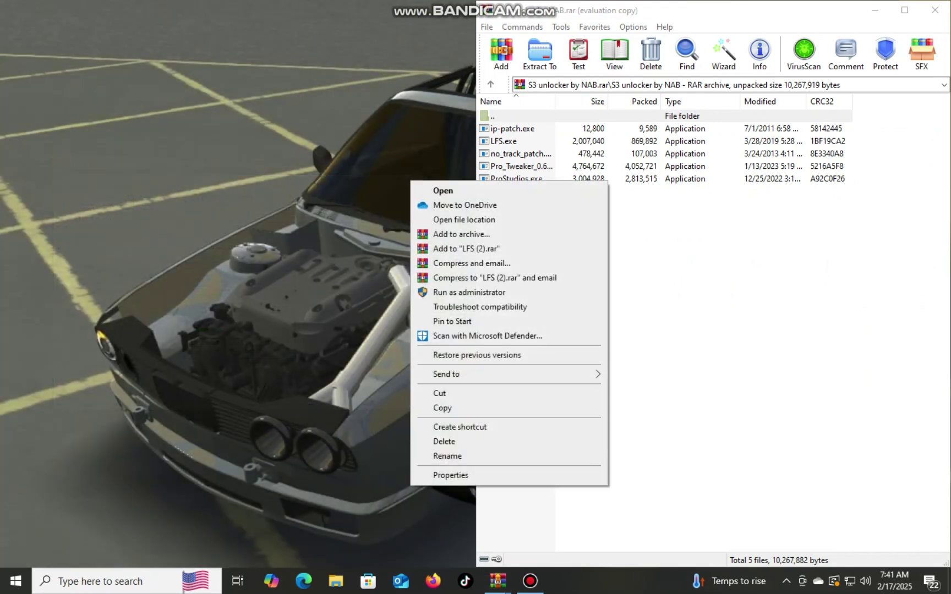
{"action": "left_click", "coordinate": [395, 226]}
{"action": "right_click", "coordinate": [427, 176]}
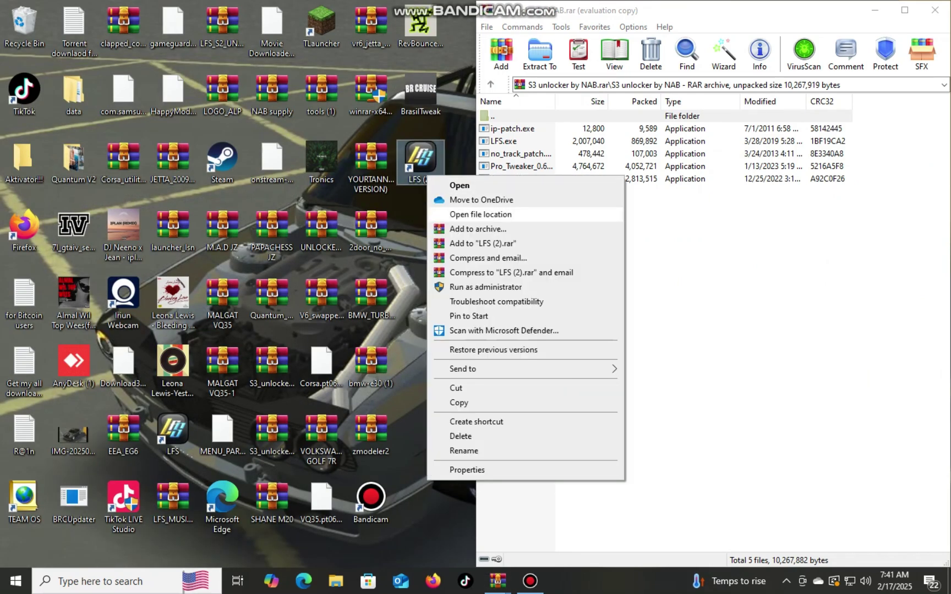
{"action": "left_click", "coordinate": [481, 214]}
{"action": "left_click_drag", "start_coordinate": [386, 39], "coordinate": [2, 3]}
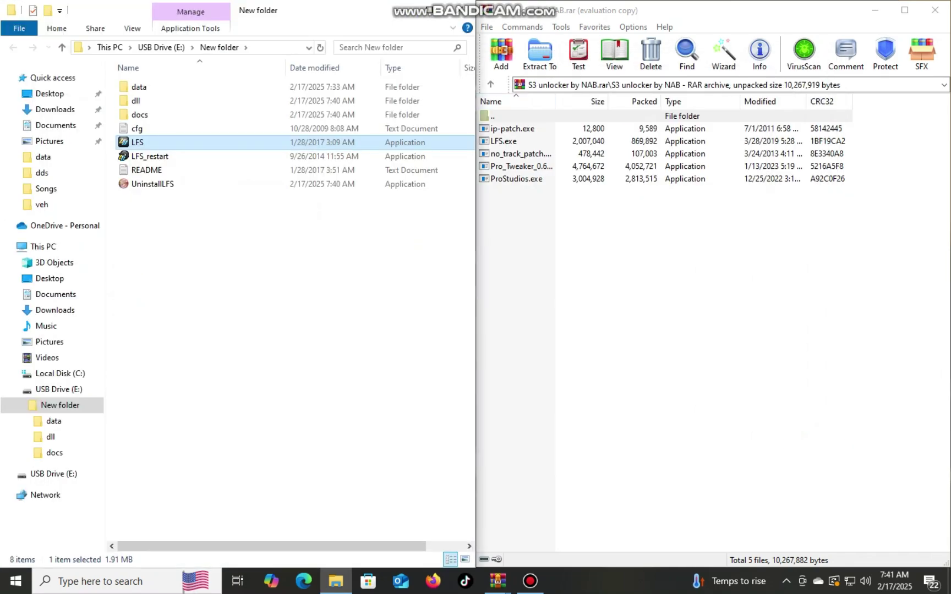
Step: Move the five unlocker files into the game folder, replacing LFS.exe, then close WinRAR
{"action": "left_click_drag", "start_coordinate": [579, 242], "coordinate": [578, 125]}
{"action": "left_click_drag", "start_coordinate": [528, 154], "coordinate": [265, 319]}
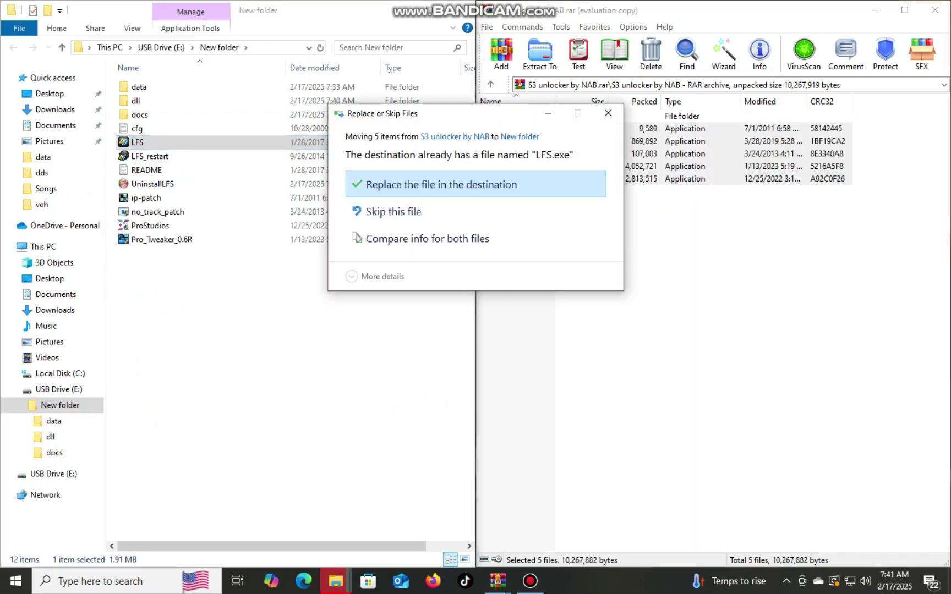
{"action": "left_click", "coordinate": [440, 184]}
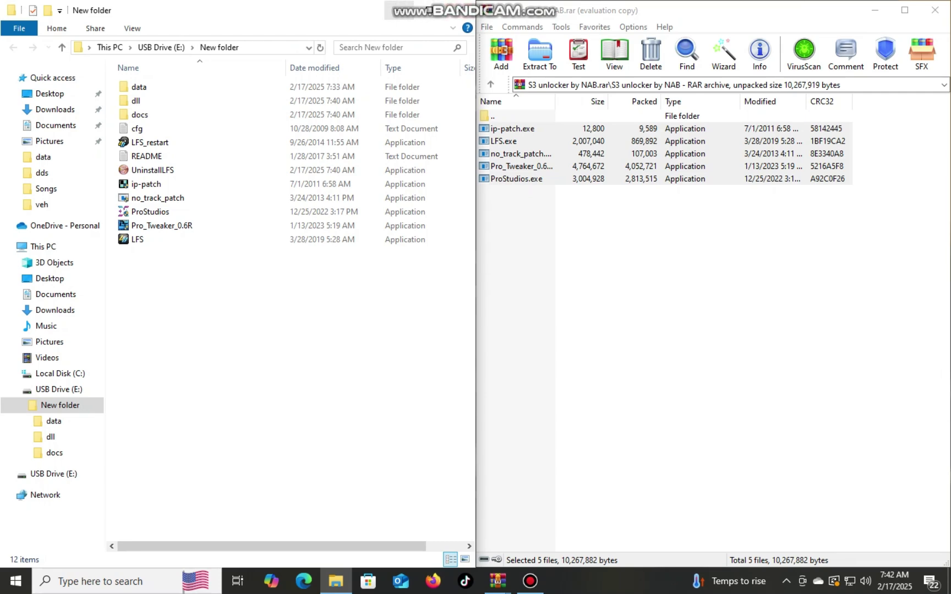
{"action": "left_click", "coordinate": [399, 10]}
{"action": "left_click", "coordinate": [935, 10]}
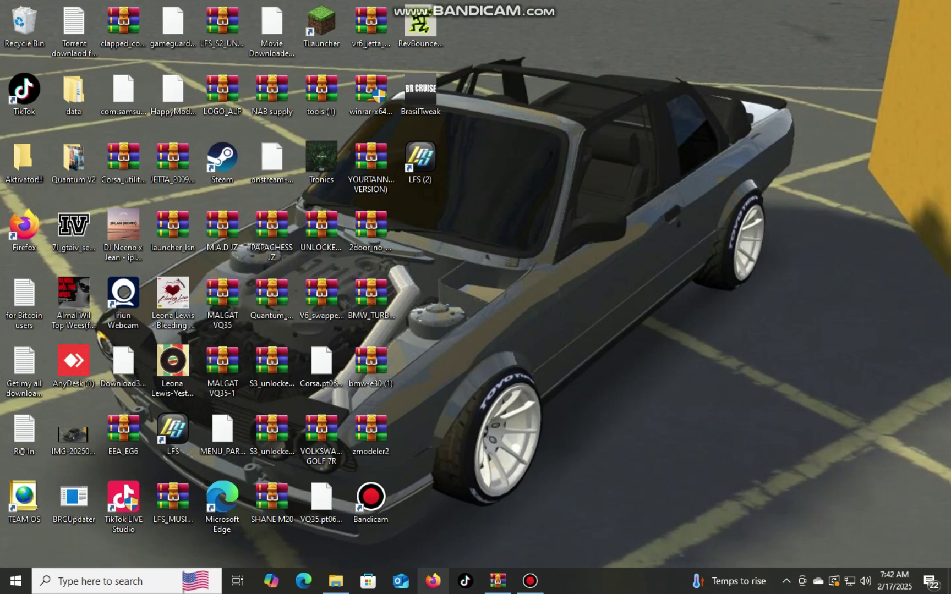
Step: Search Google for 'lfs pro' from the Firefox address bar
{"action": "left_click", "coordinate": [433, 581]}
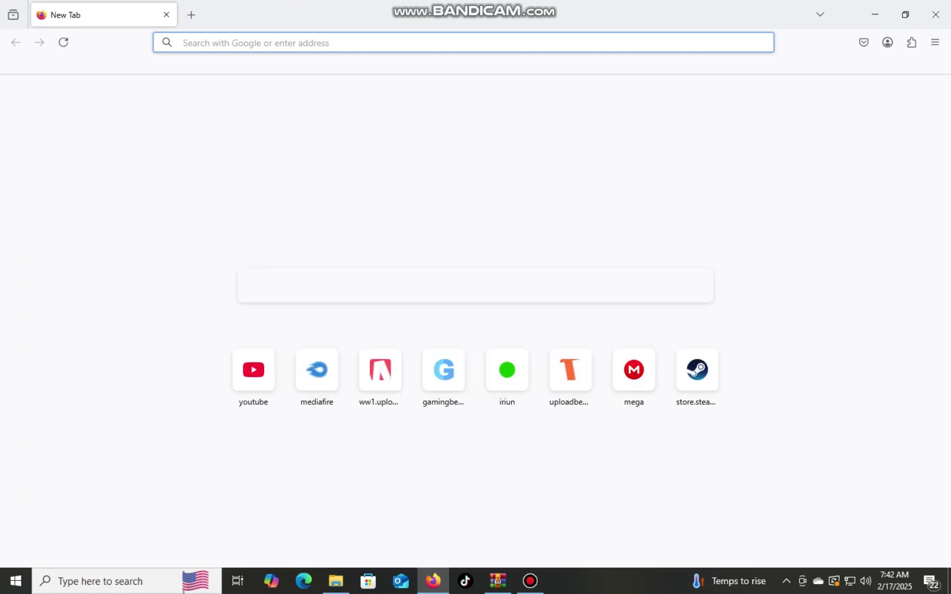
{"action": "type", "text": "lfs"}
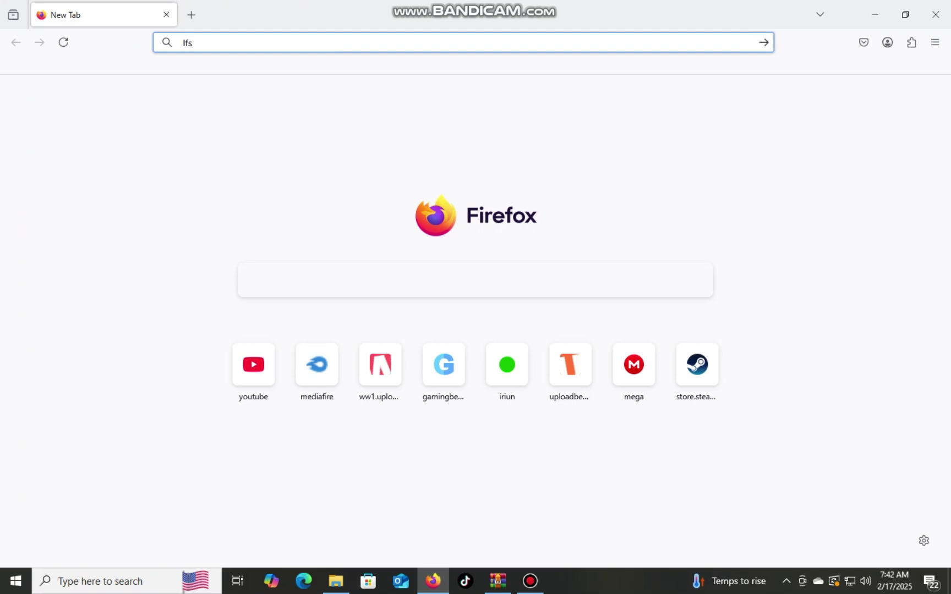
{"action": "type", "text": " pro"}
{"action": "key", "text": "Return"}
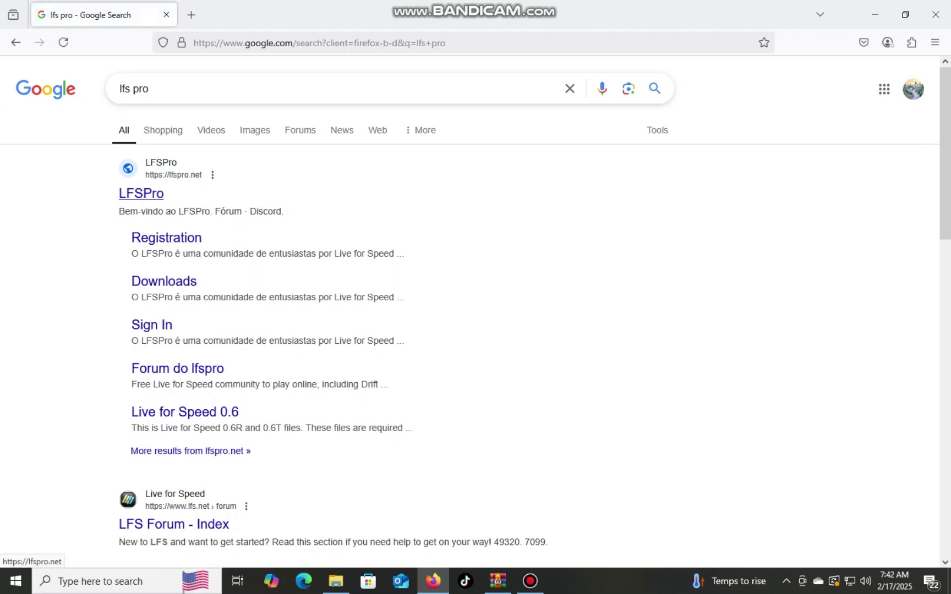
Step: Open the LFSPro site from the results, decline translation, and go to its Fórum
{"action": "left_click", "coordinate": [141, 193]}
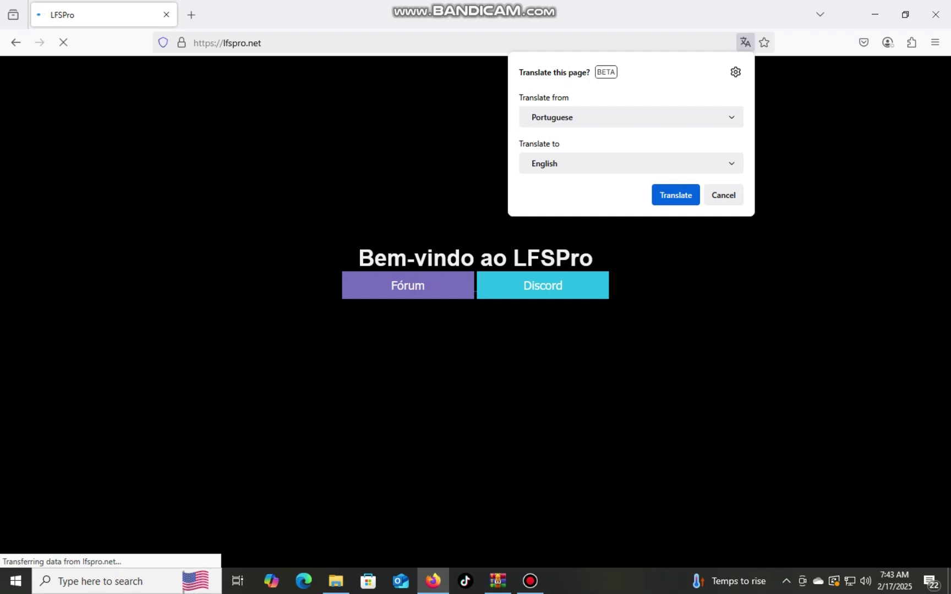
{"action": "left_click", "coordinate": [723, 195]}
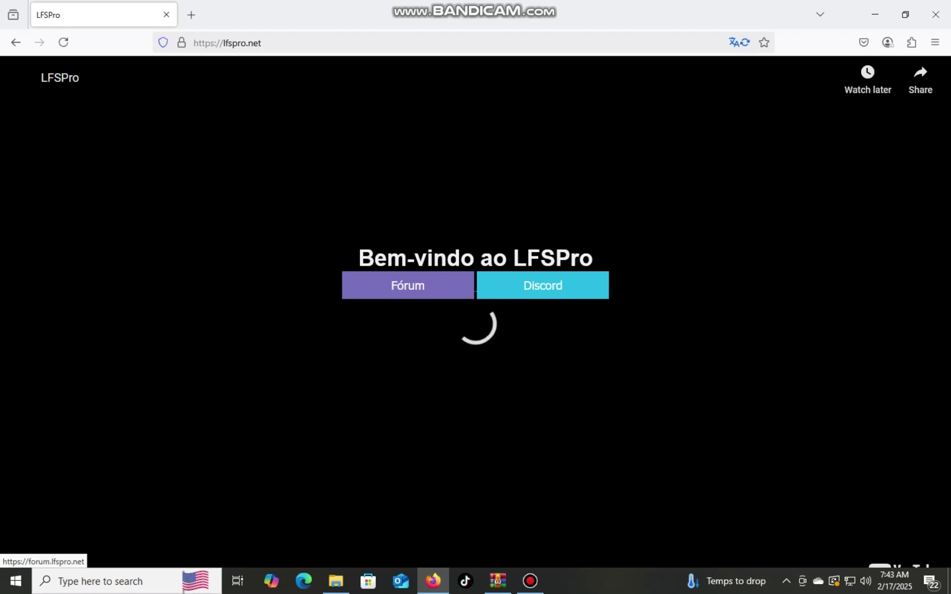
{"action": "left_click", "coordinate": [408, 286]}
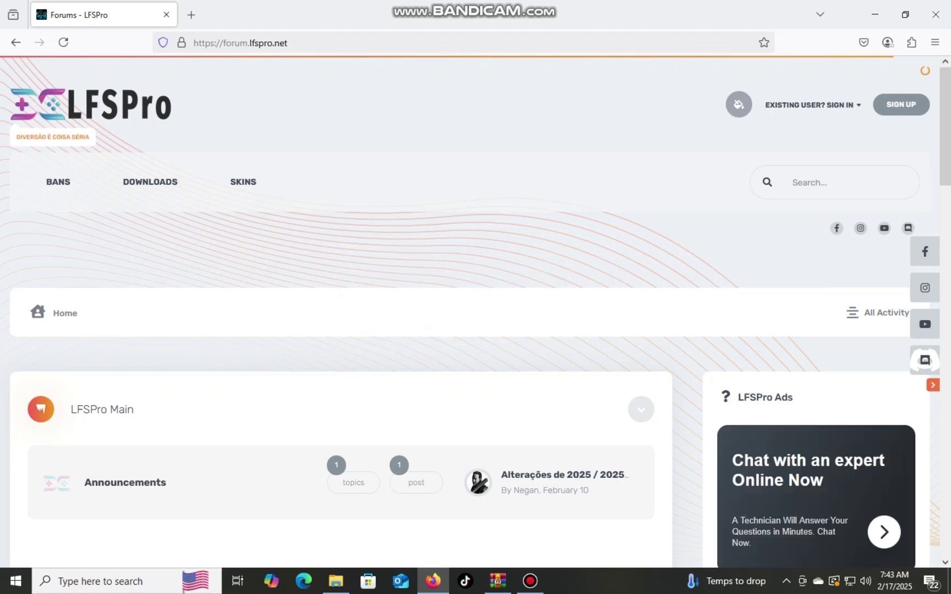
Step: Open the forum's SIGN UP registration page
{"action": "left_click", "coordinate": [901, 105]}
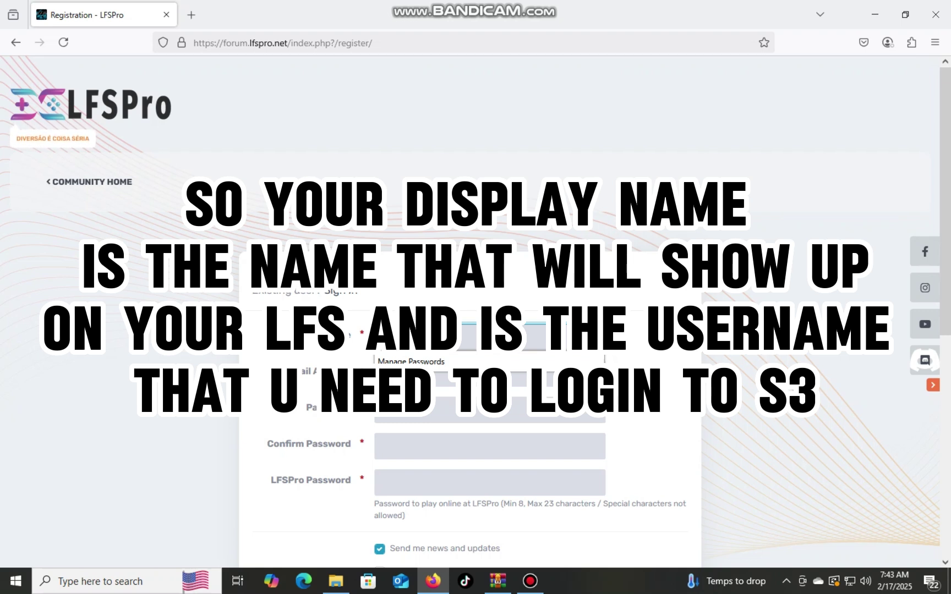
Step: Replace the taken Display Name with a new display name until it validates
{"action": "type", "text": "wp"}
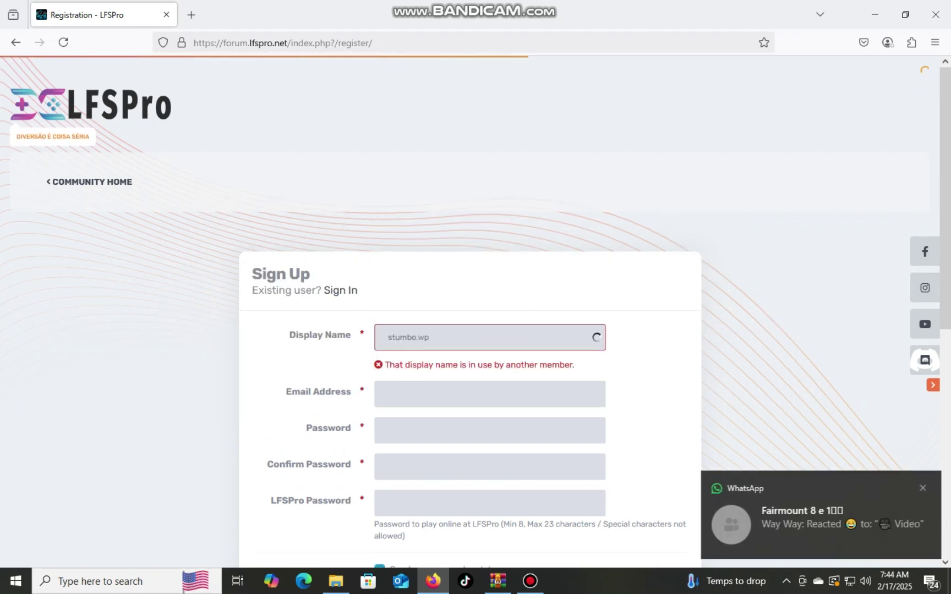
{"action": "left_click", "coordinate": [440, 337]}
{"action": "key", "text": "BackSpace"}
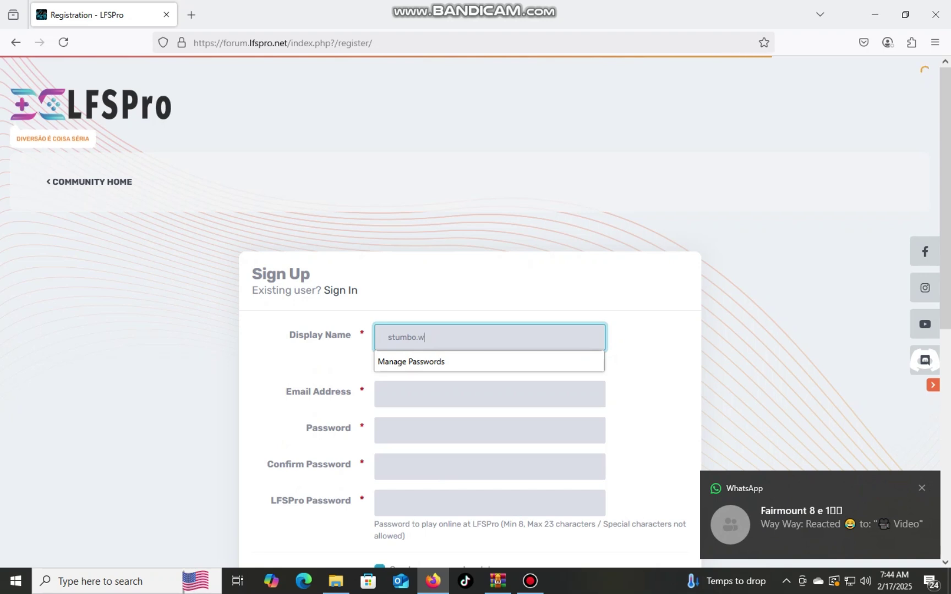
{"action": "key", "text": "BackSpace"}
{"action": "key", "text": "BackSpace"}
{"action": "key", "text": "BackSpace"}
{"action": "key", "text": "BackSpace"}
{"action": "key", "text": "BackSpace"}
{"action": "key", "text": "BackSpace"}
{"action": "key", "text": "BackSpace"}
{"action": "key", "text": "BackSpace"}
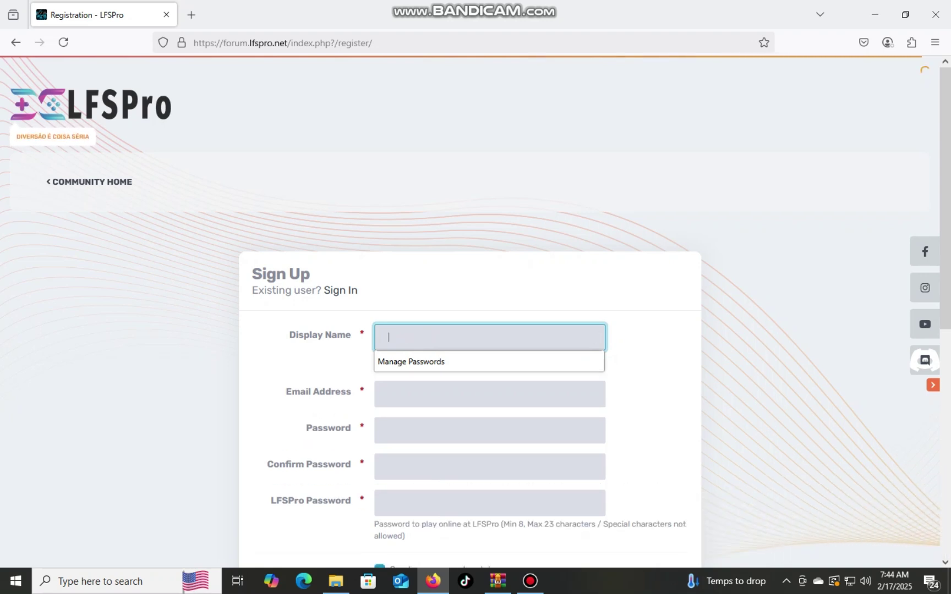
{"action": "type", "text": "STUMBO."}
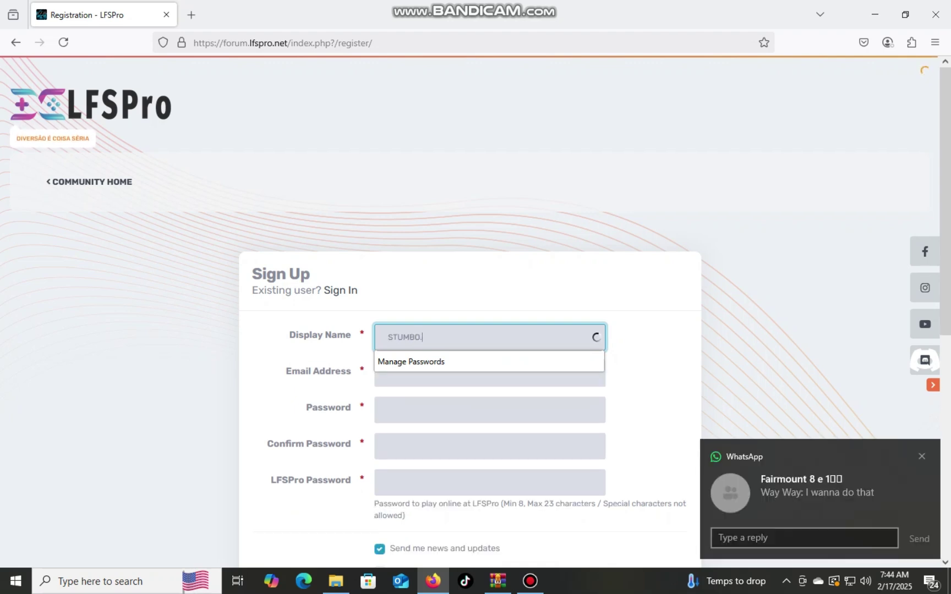
{"action": "type", "text": "WO"}
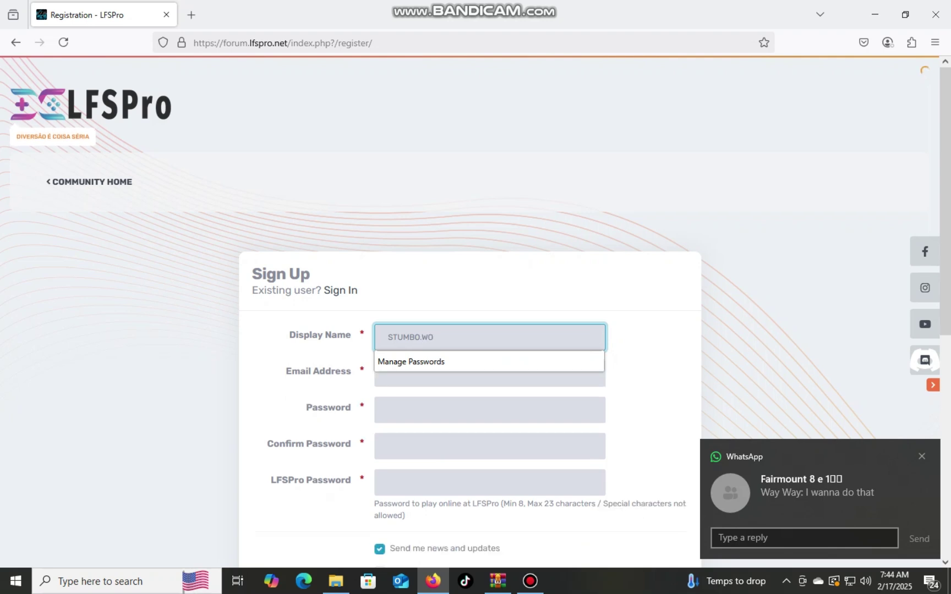
{"action": "type", "text": "RKX"}
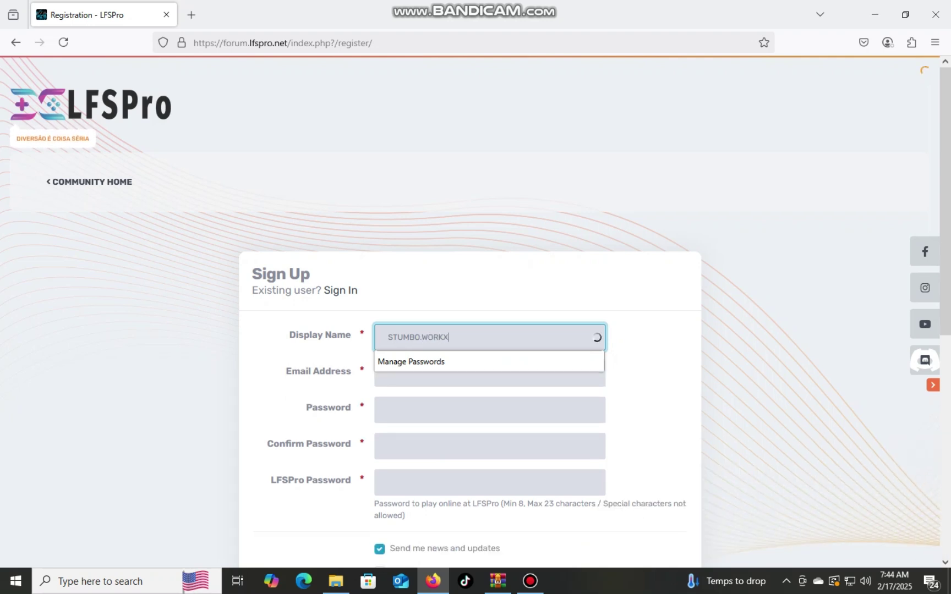
{"action": "left_click", "coordinate": [457, 394]}
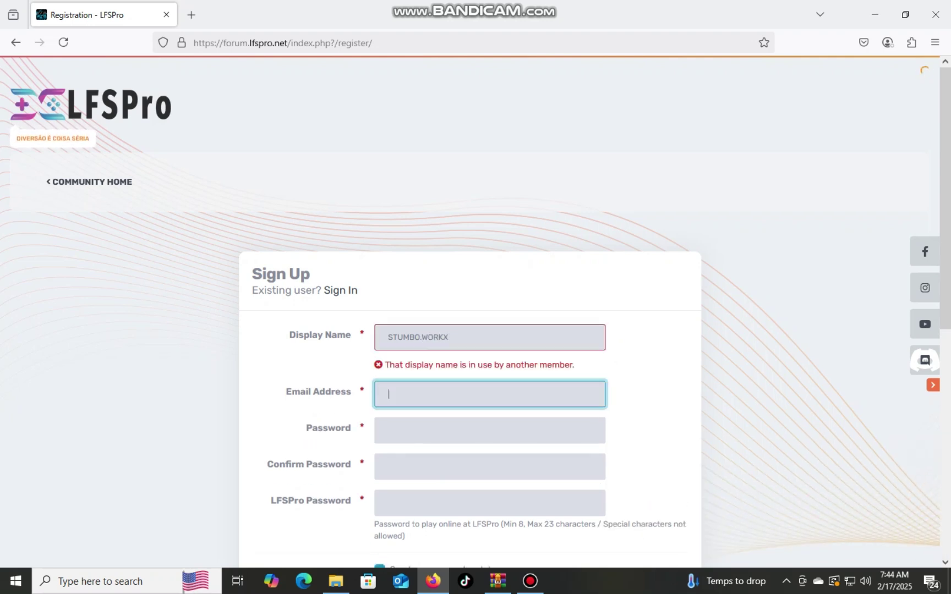
{"action": "left_click", "coordinate": [457, 337]}
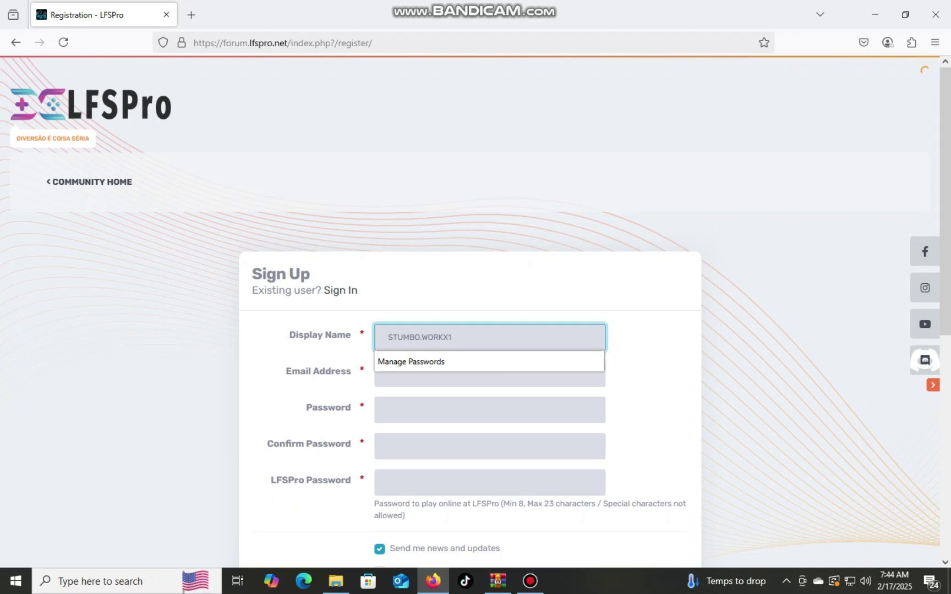
{"action": "key", "text": "Tab"}
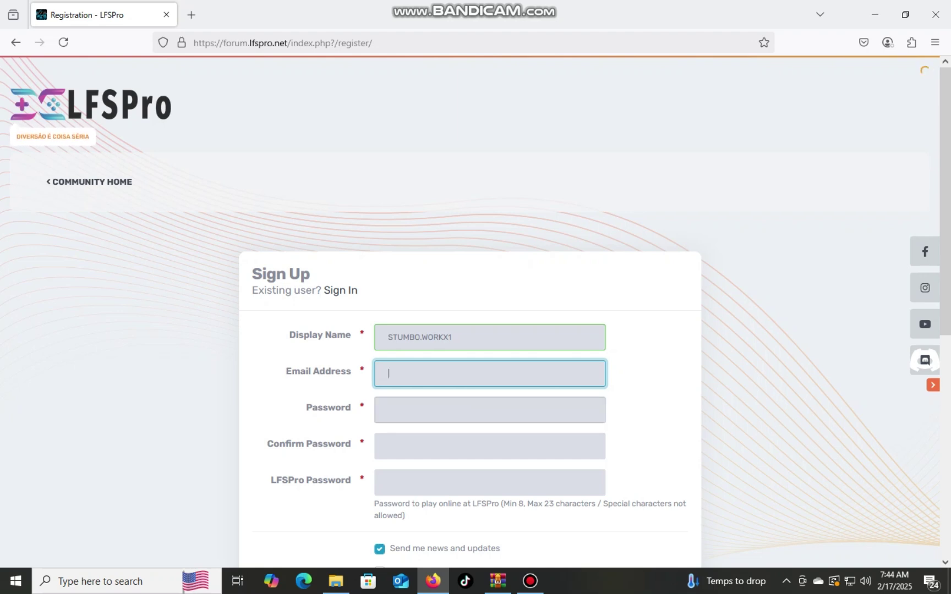
Step: Skip the email, enter a password, and retype it in Confirm Password
{"action": "key", "text": "Tab"}
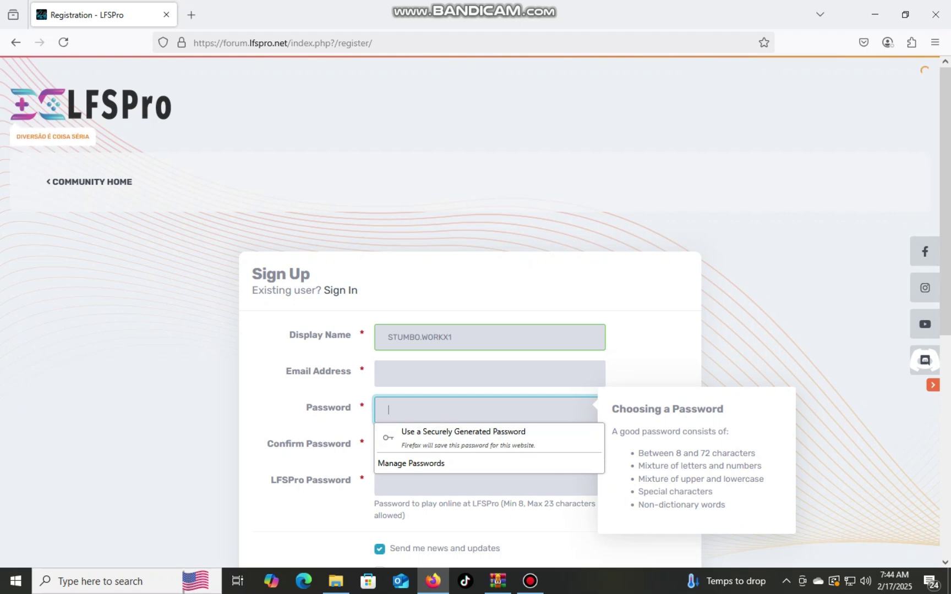
{"action": "key", "text": "Escape"}
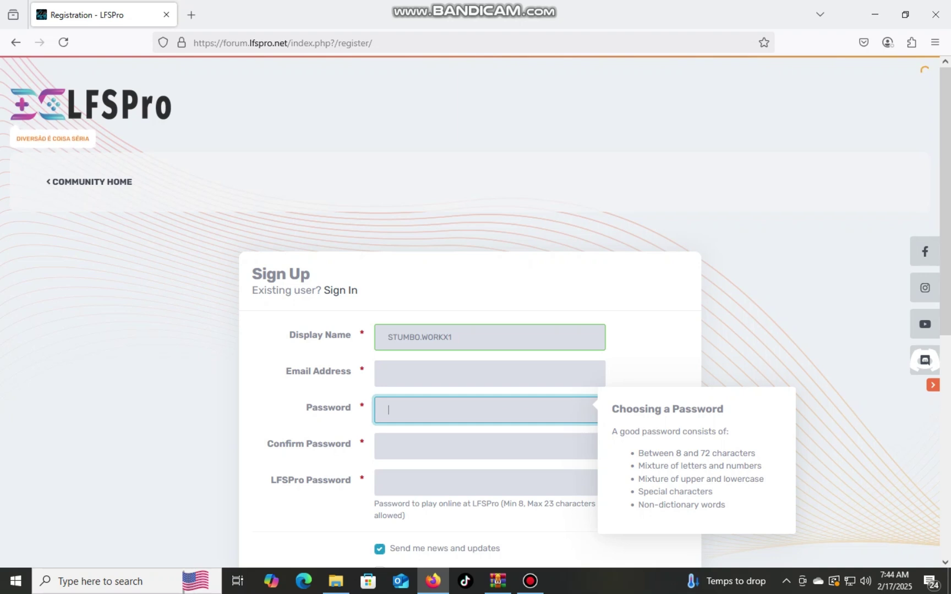
{"action": "type", "text": "••••"}
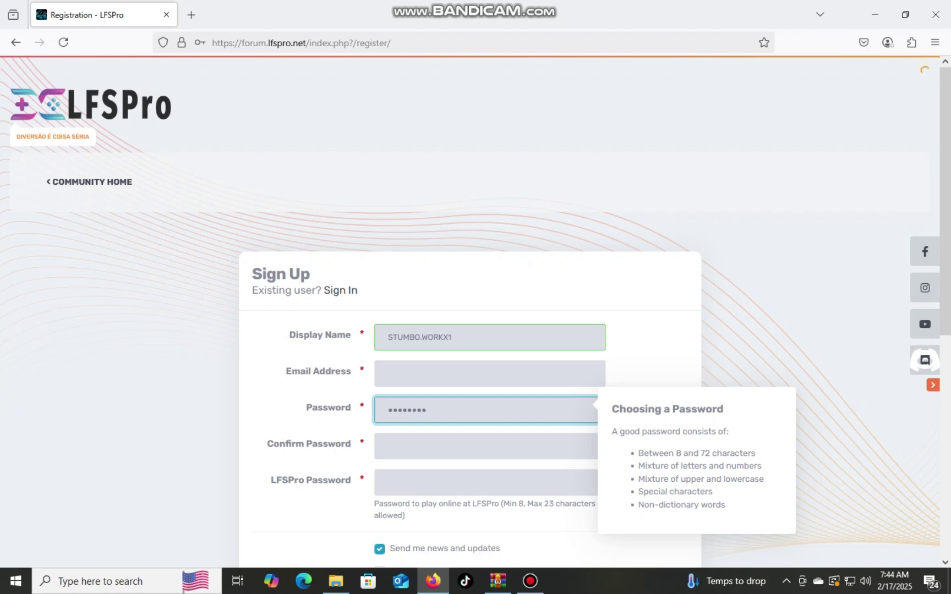
{"action": "left_click", "coordinate": [388, 466]}
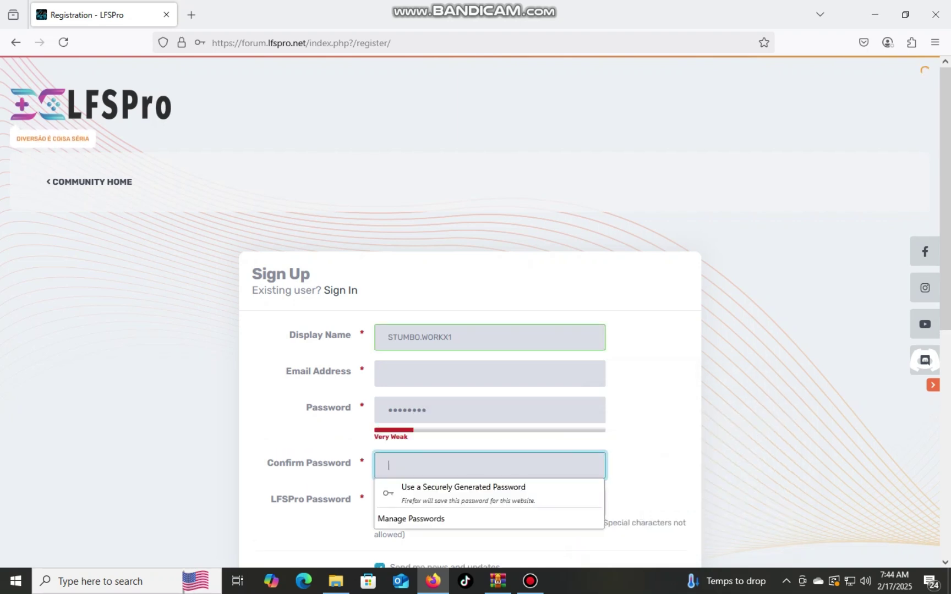
{"action": "type", "text": "••••••••"}
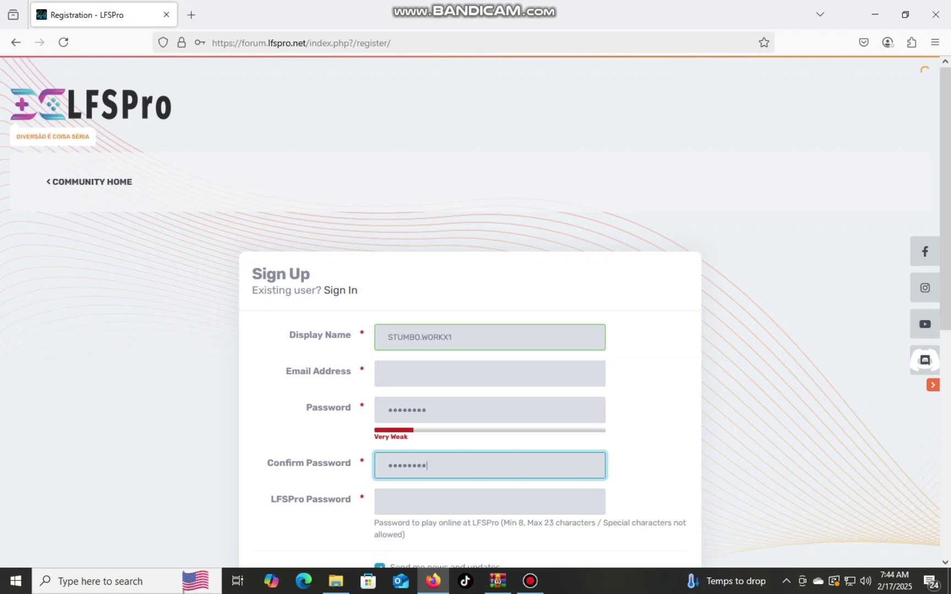